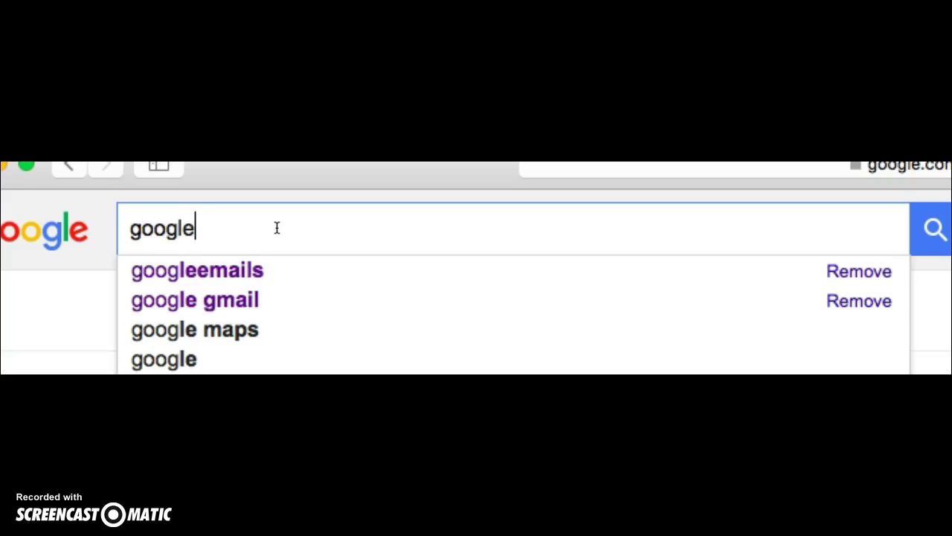
Search Google for 'google gmail' to reach the Gmail sign-in page.
text(gmail)
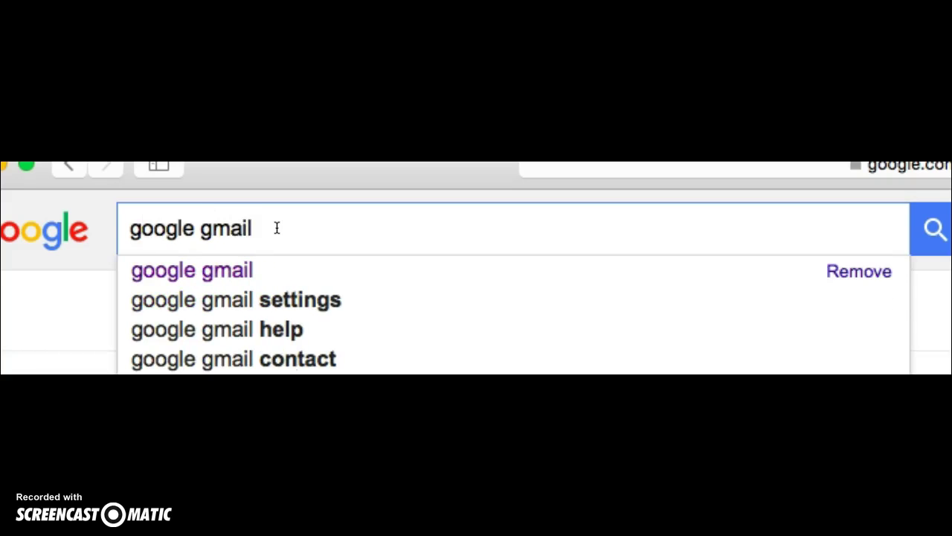
key(Return)
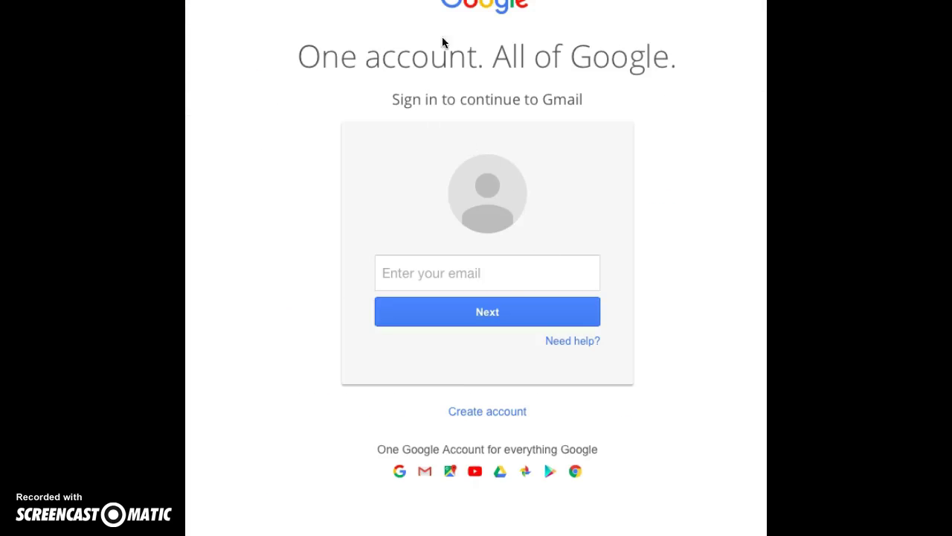
Open the Google 'Create account' form and scroll through its sign-up fields.
click(485, 418)
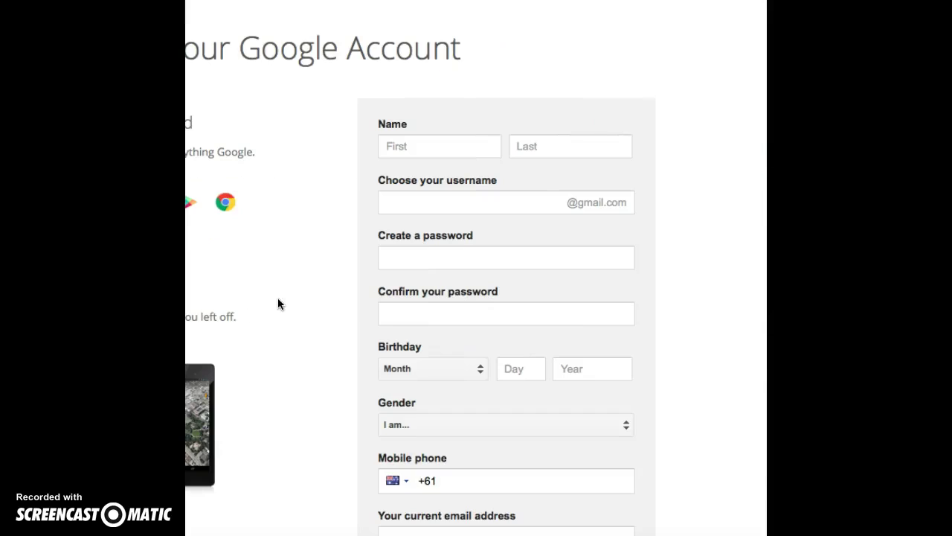
scroll(278, 303, down, 6)
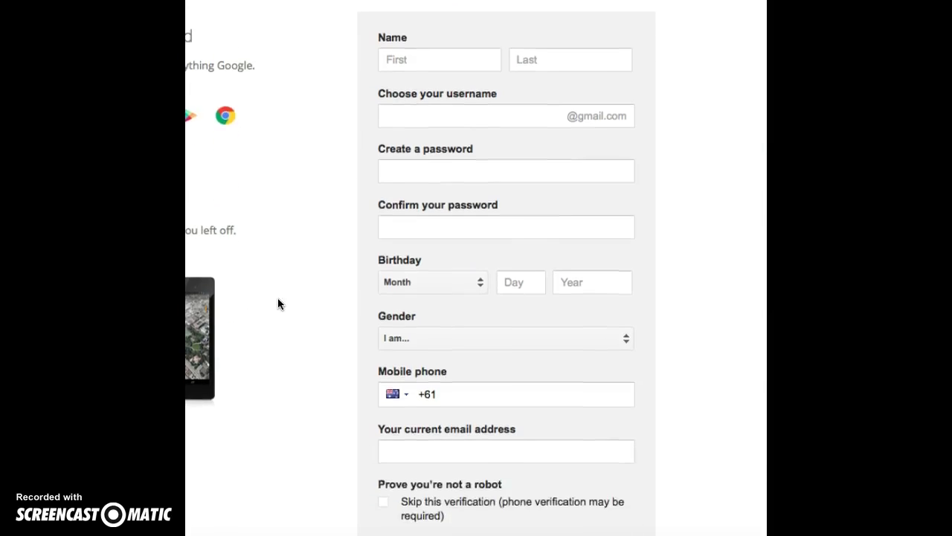
scroll(277, 303, up, 6)
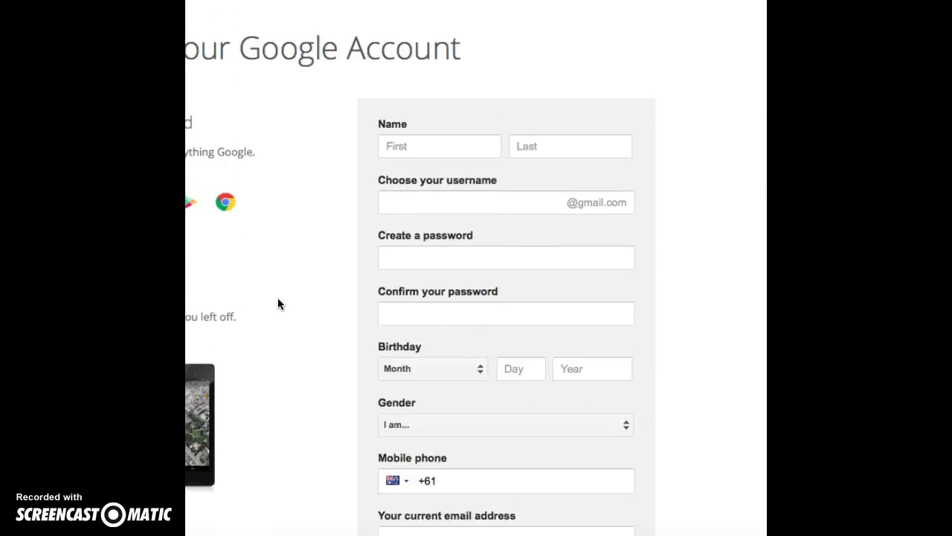
scroll(277, 304, down, 6)
scroll(485, 384, up, 6)
scroll(332, 241, down, 4)
scroll(476, 267, down, 3)
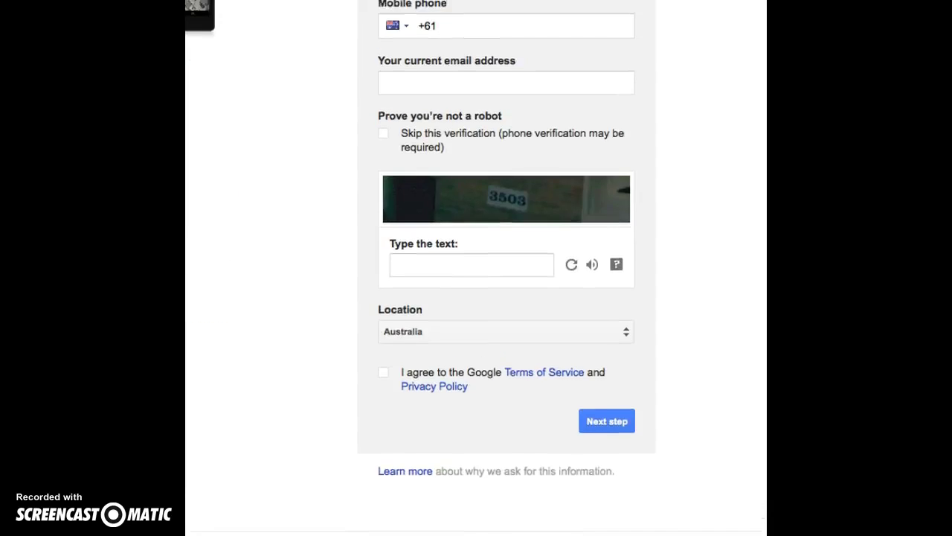
scroll(477, 268, up, 6)
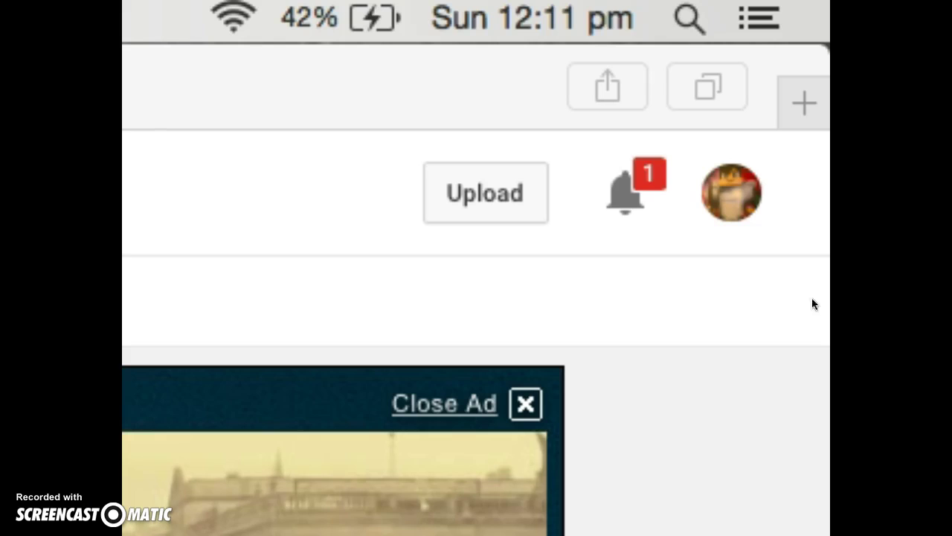
From the avatar menu's settings, reach the page listing all the account's channels.
click(745, 208)
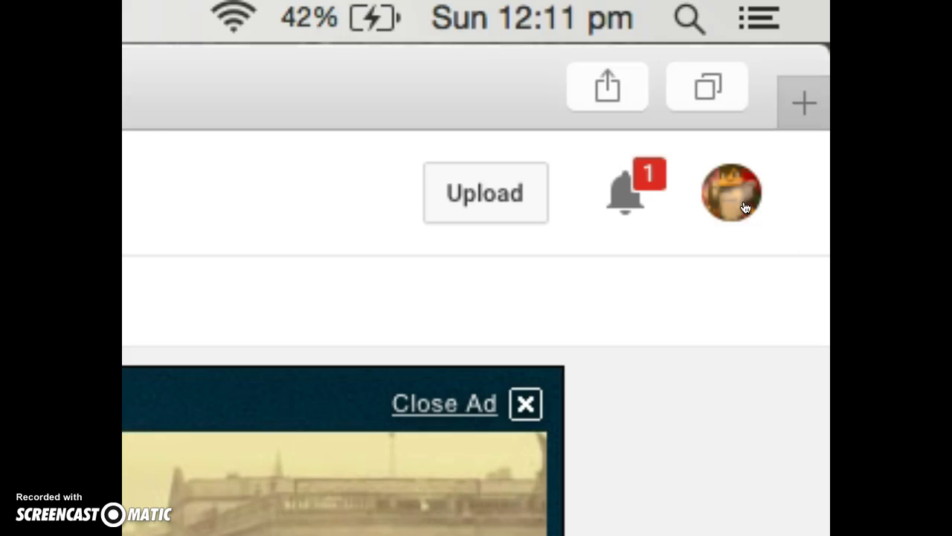
click(745, 208)
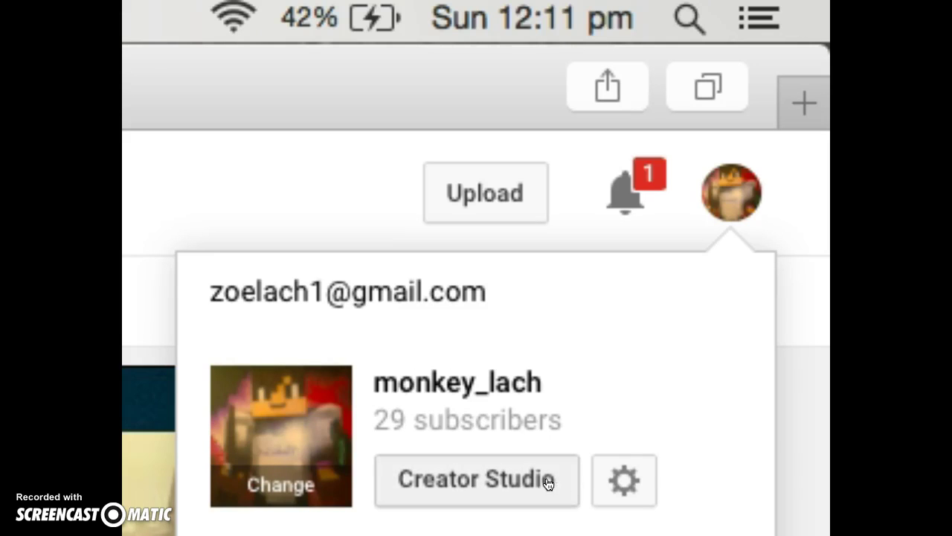
click(623, 481)
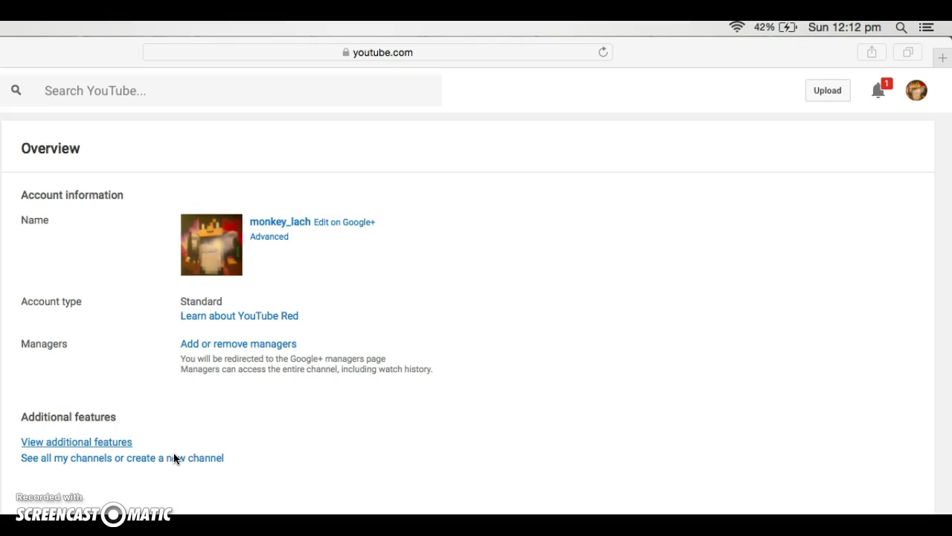
click(117, 461)
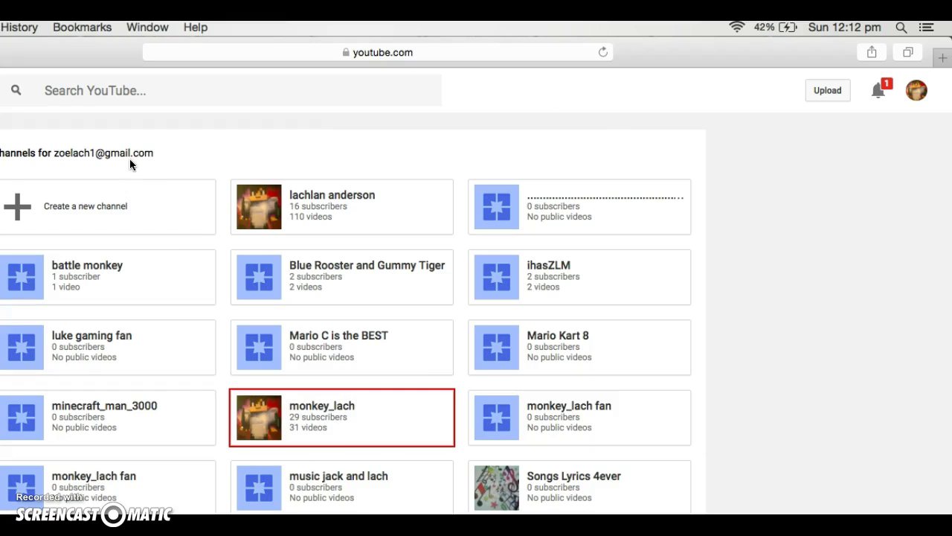
Fill the new-channel form with name '#superguy', category Other, and Pages Terms agreed.
click(122, 195)
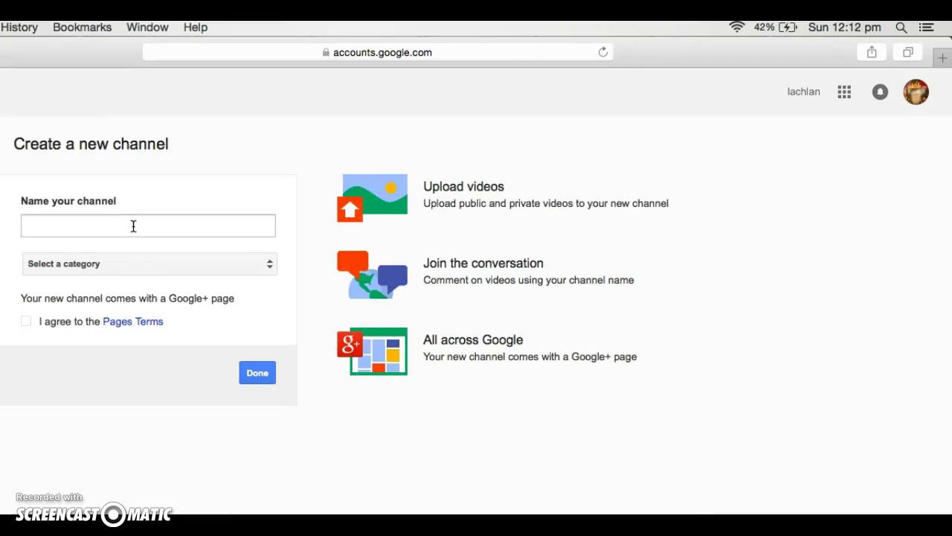
click(135, 230)
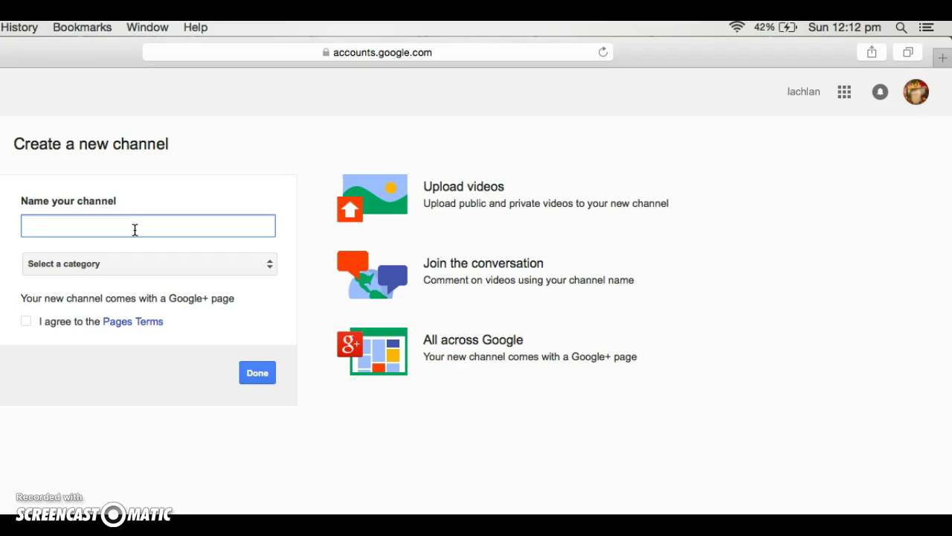
text(#superguy)
click(130, 273)
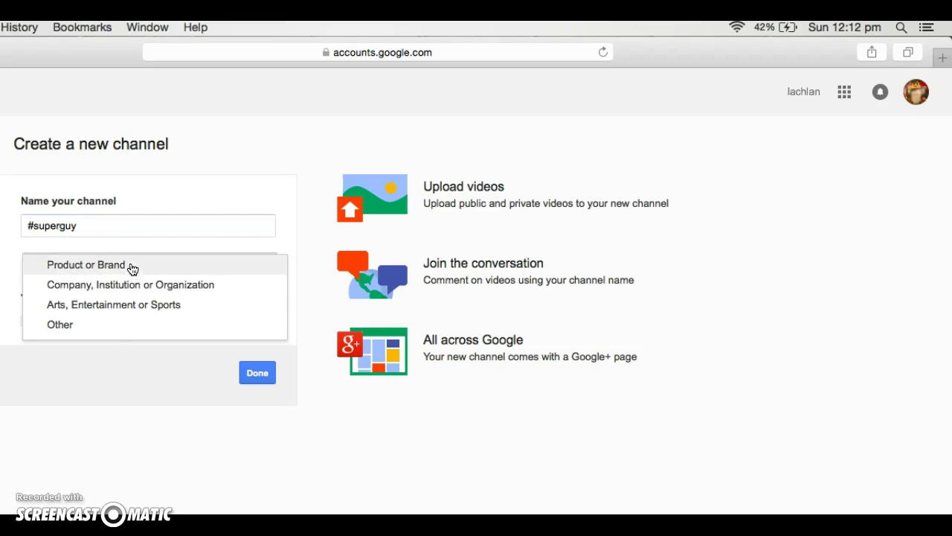
click(102, 332)
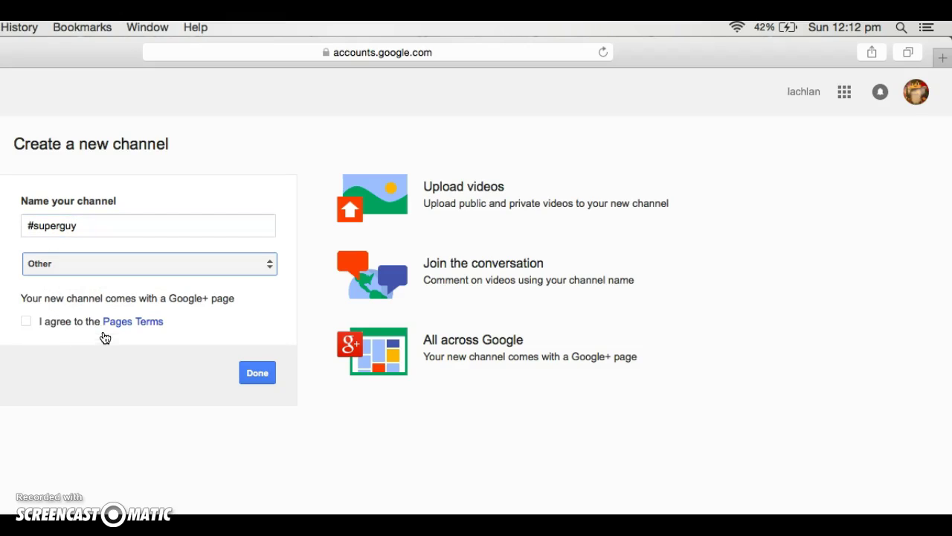
click(27, 318)
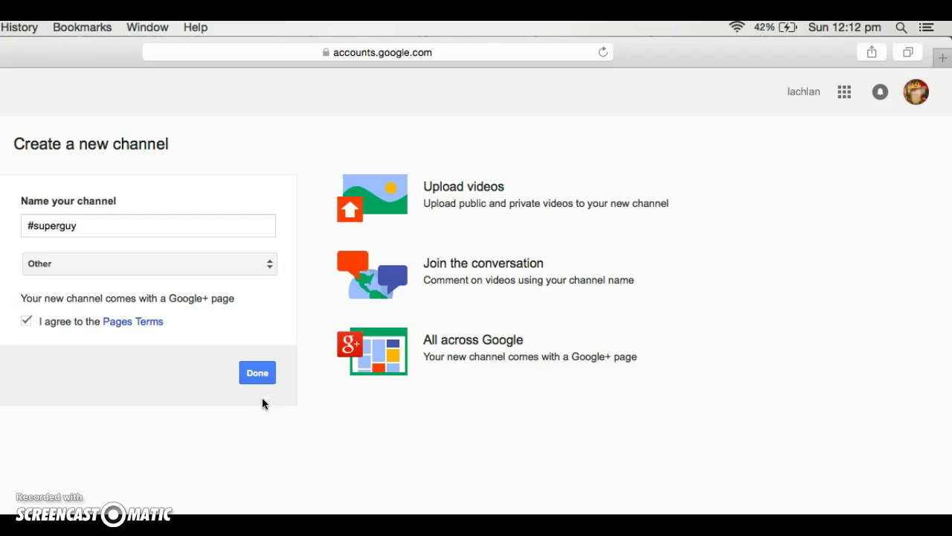
click(257, 376)
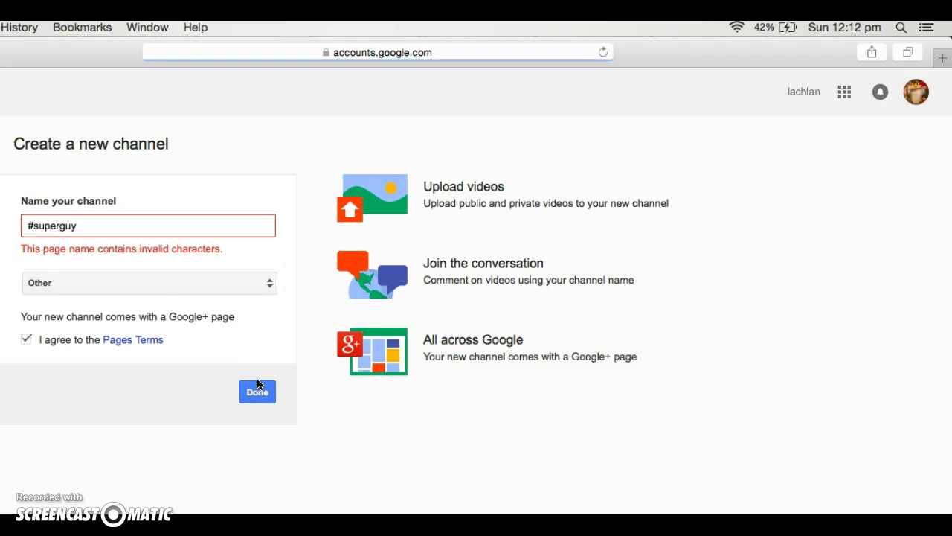
Replace the rejected name with 'got a lot of fish' and submit the channel.
click(148, 223)
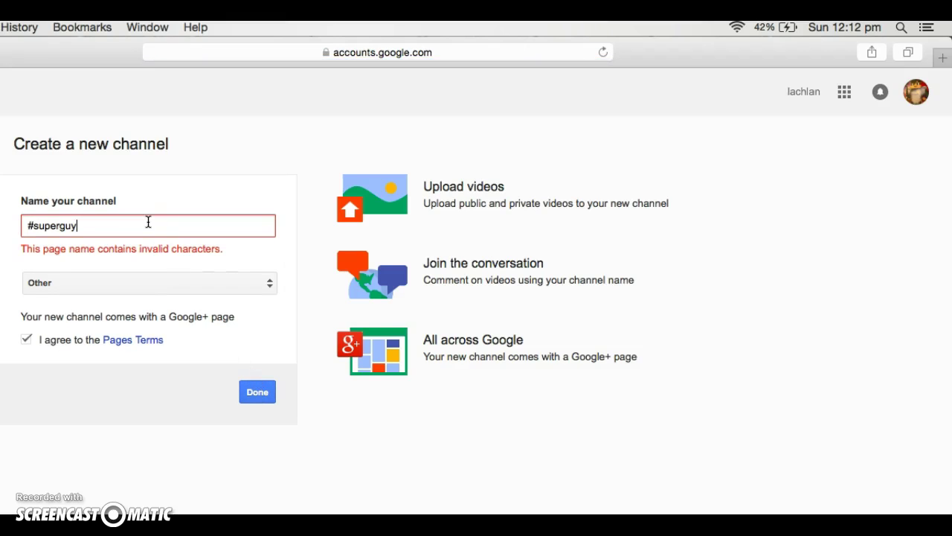
key(BackSpace)
key(BackSpace)
key(BackSpace)
key(BackSpace)
key(BackSpace)
key(BackSpace)
key(BackSpace)
key(BackSpace)
text(got a lot of fish)
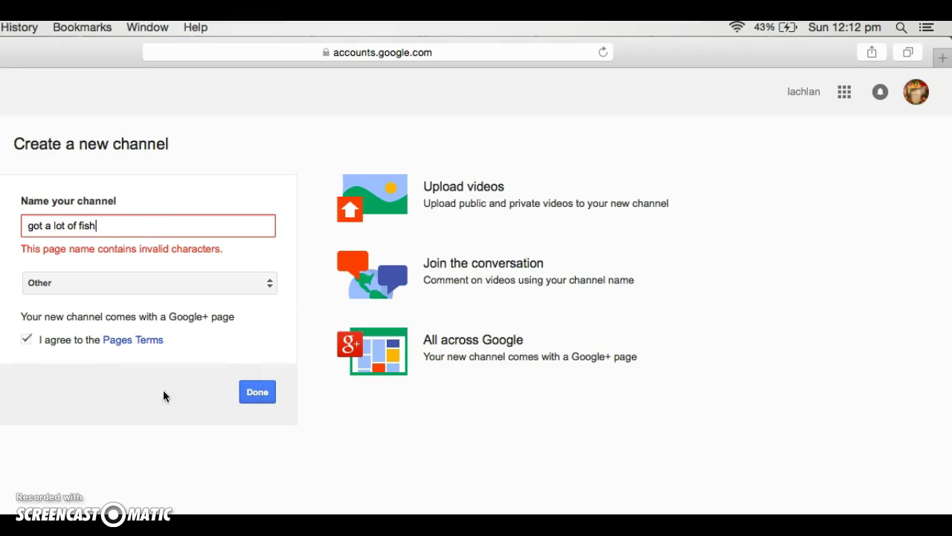
click(257, 396)
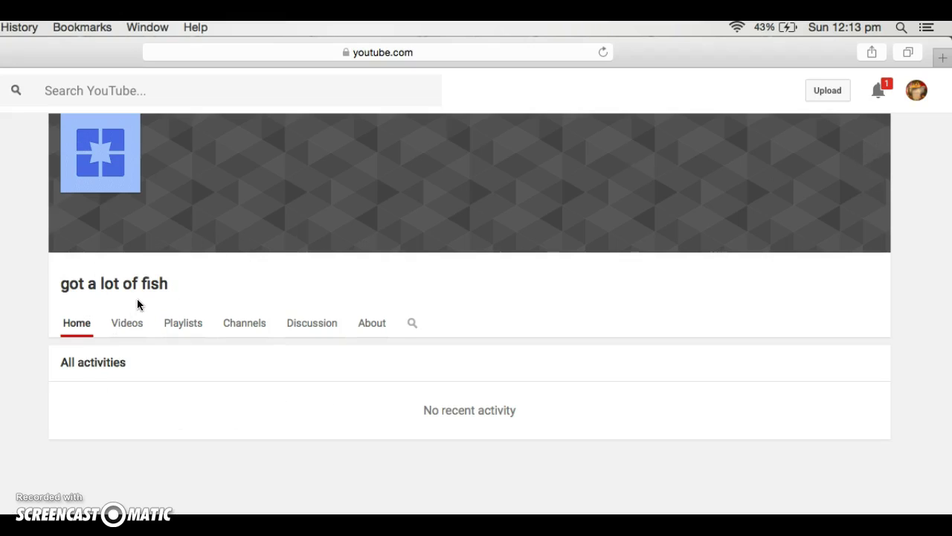
Open the webcam capture recorder from YouTube's Upload page.
triple_click(826, 93)
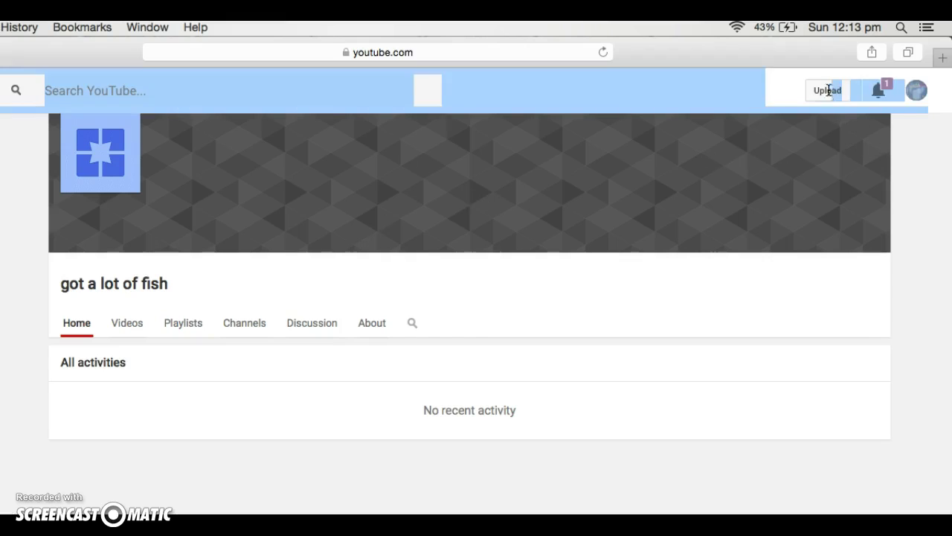
click(816, 100)
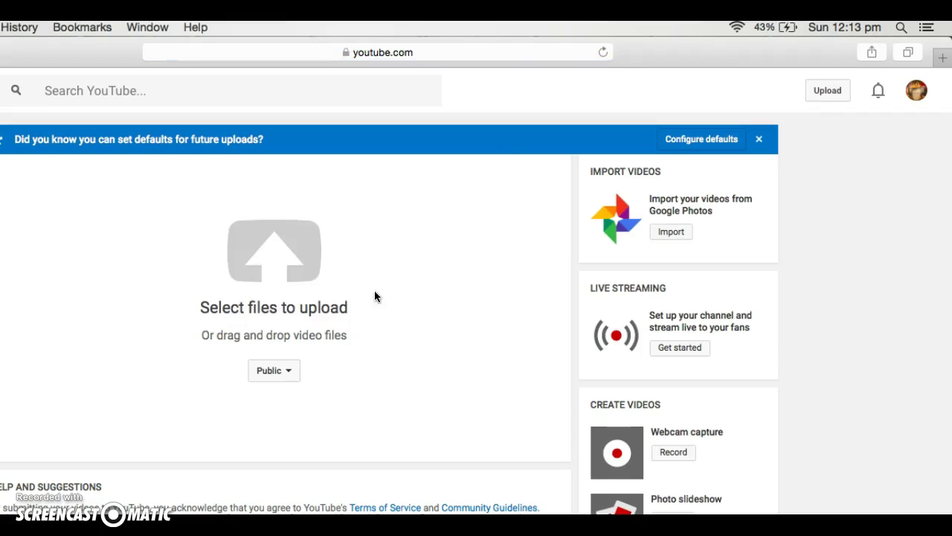
click(674, 453)
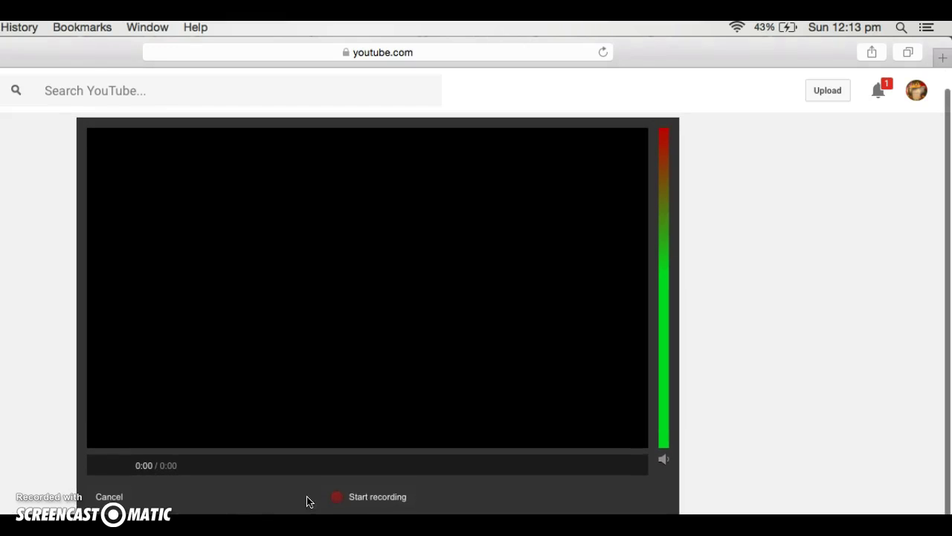
Record an 18-second webcam clip with camera access allowed, preview it, and continue.
click(352, 494)
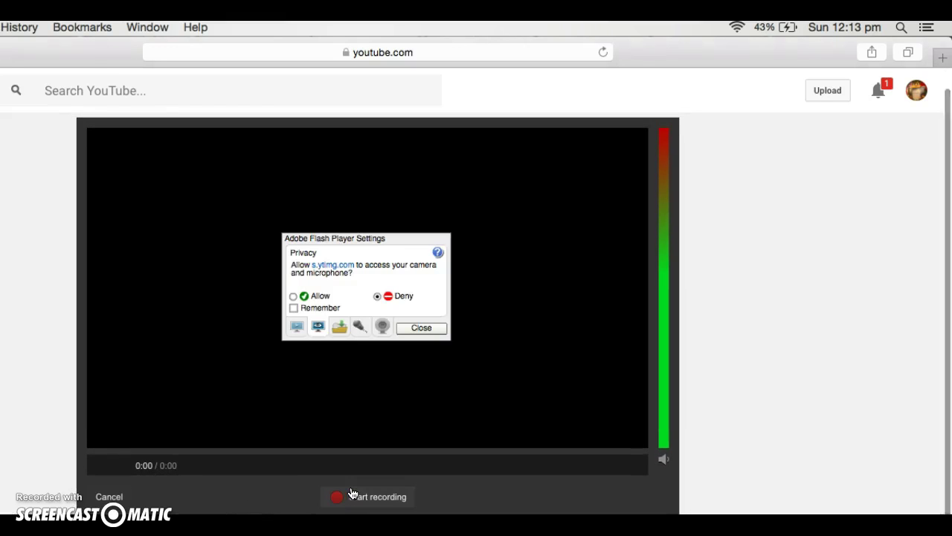
click(294, 296)
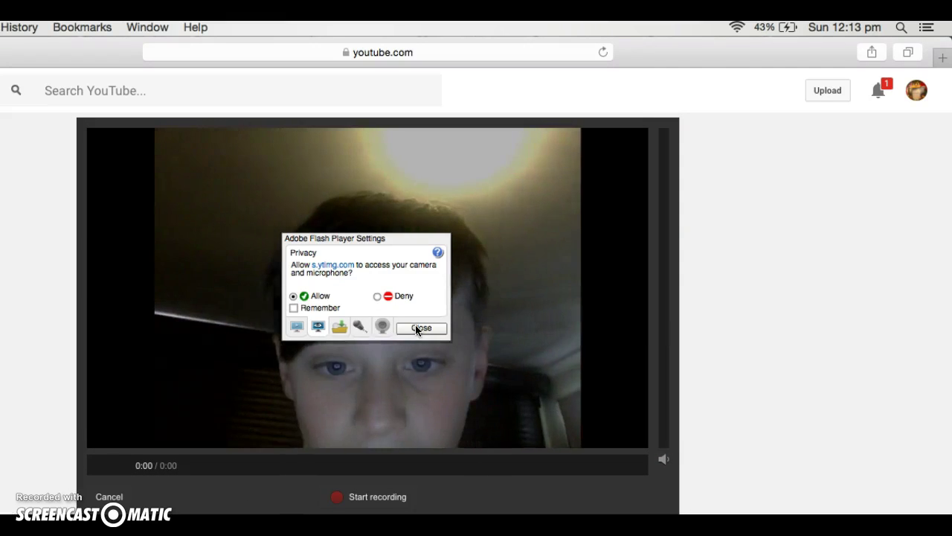
click(421, 328)
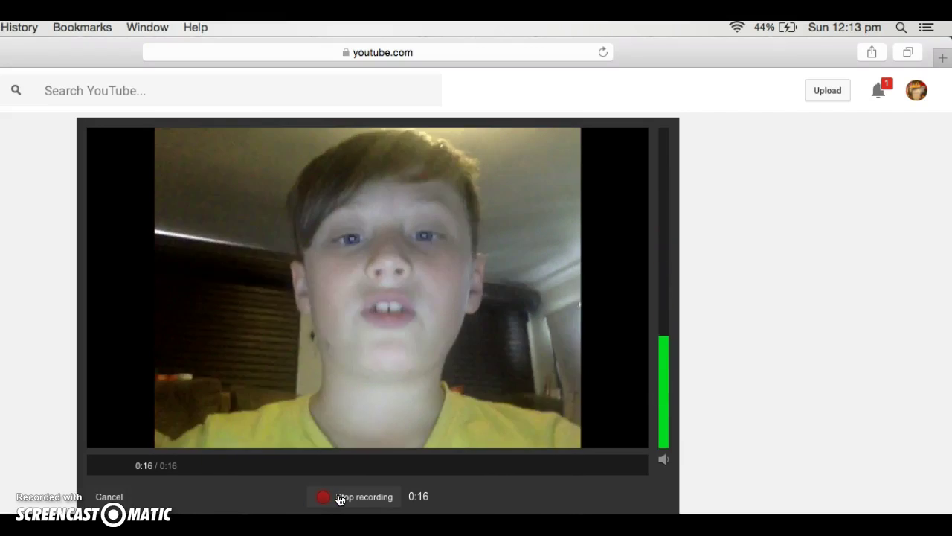
click(349, 499)
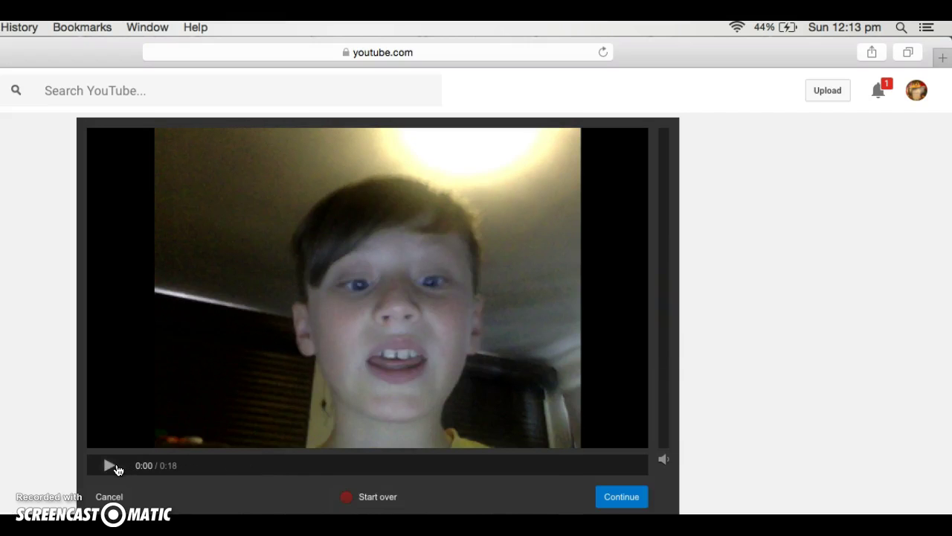
click(108, 466)
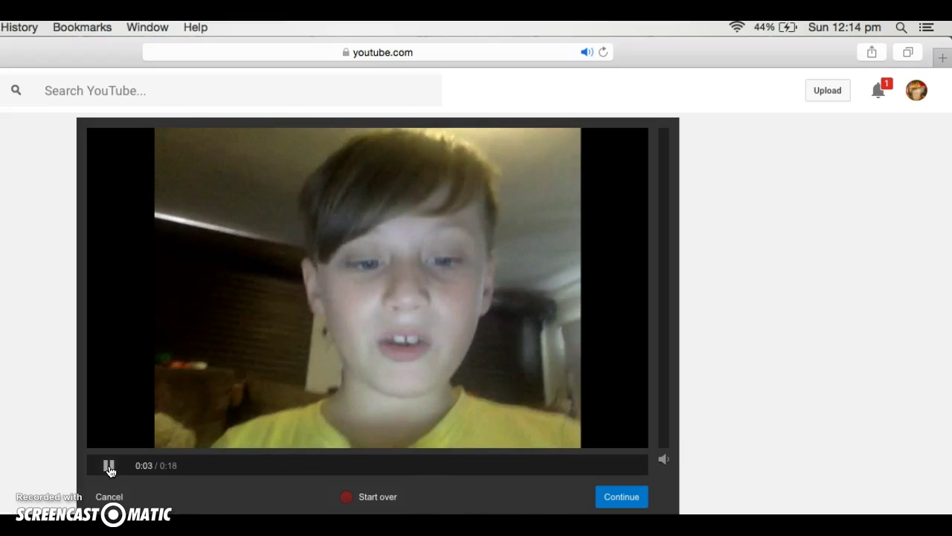
click(109, 466)
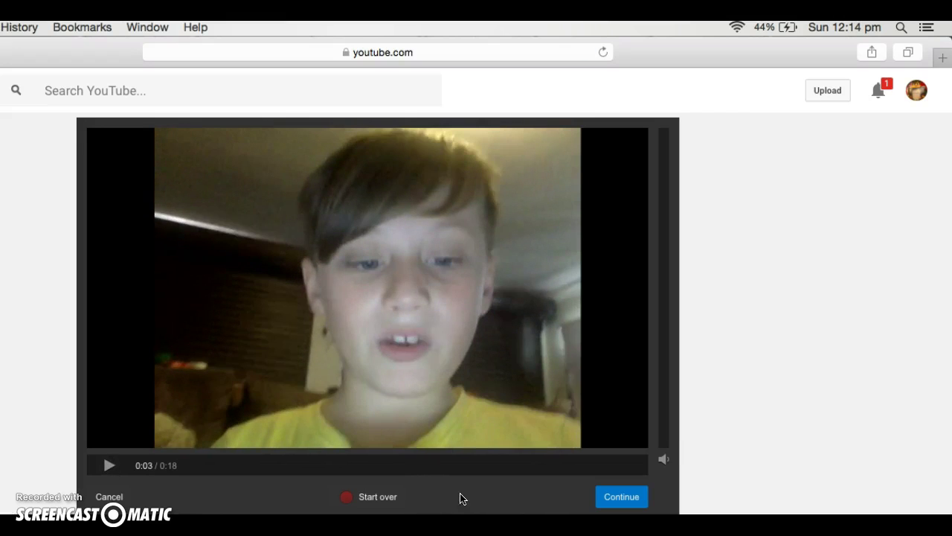
click(621, 497)
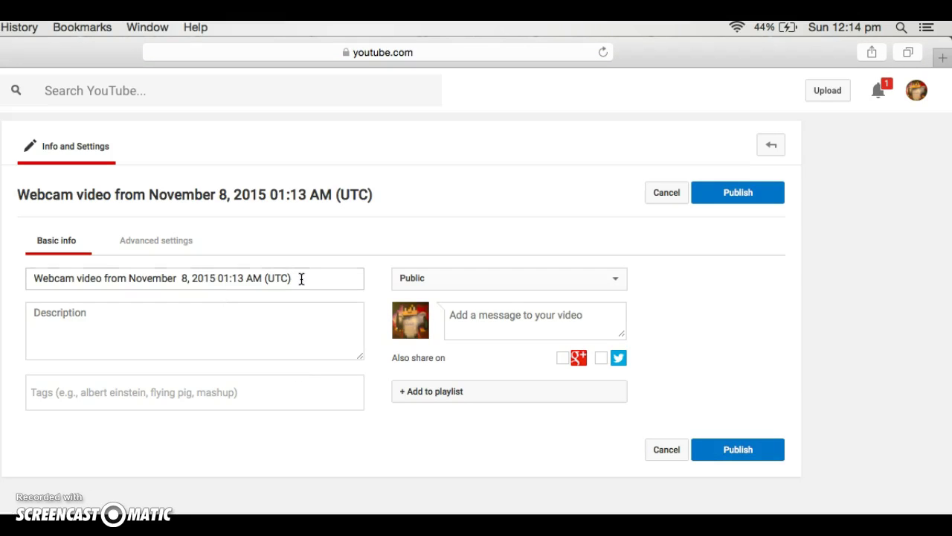
Retitle the video 'subscribe to monkey_lach', fixing the autocorrected name.
click(302, 278)
key(BackSpace)
key(BackSpace)
key(BackSpace)
key(BackSpace)
key(BackSpace)
key(BackSpace)
key(BackSpace)
key(BackSpace)
key(BackSpace)
key(BackSpace)
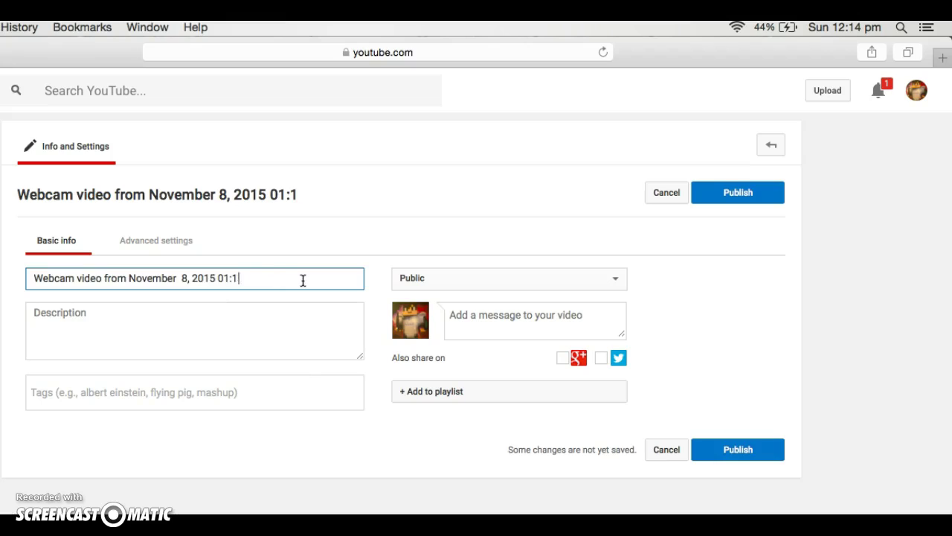
key(BackSpace)
key(BackSpace)
key(BackSpace)
key(BackSpace)
key(BackSpace)
key(BackSpace)
key(BackSpace)
key(BackSpace)
key(BackSpace)
key(BackSpace)
key(BackSpace)
key(BackSpace)
key(BackSpace)
key(BackSpace)
key(BackSpace)
key(BackSpace)
key(BackSpace)
key(BackSpace)
key(BackSpace)
key(BackSpace)
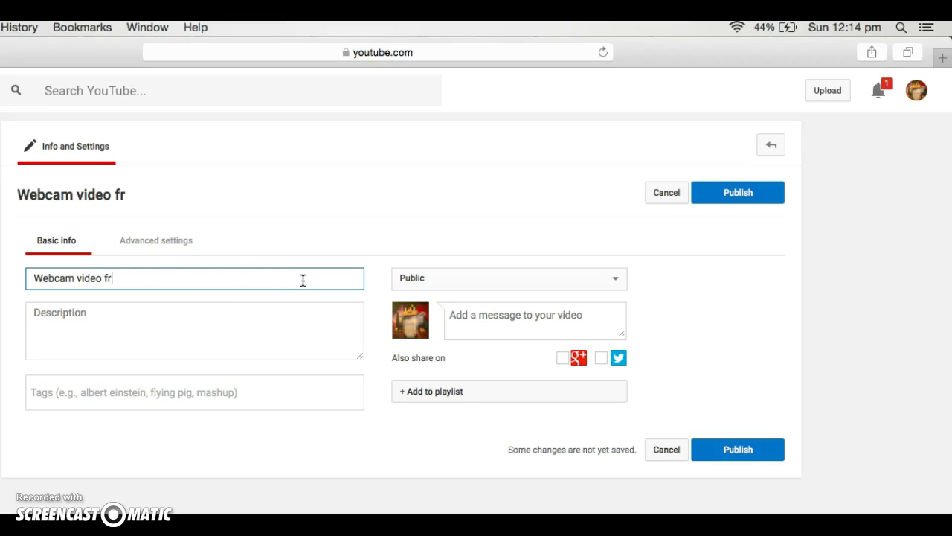
key(BackSpace)
key(BackSpace)
key(BackSpace)
key(BackSpace)
key(BackSpace)
key(BackSpace)
key(BackSpace)
key(BackSpace)
key(BackSpace)
key(BackSpace)
key(BackSpace)
key(BackSpace)
key(BackSpace)
key(BackSpace)
key(BackSpace)
text(s)
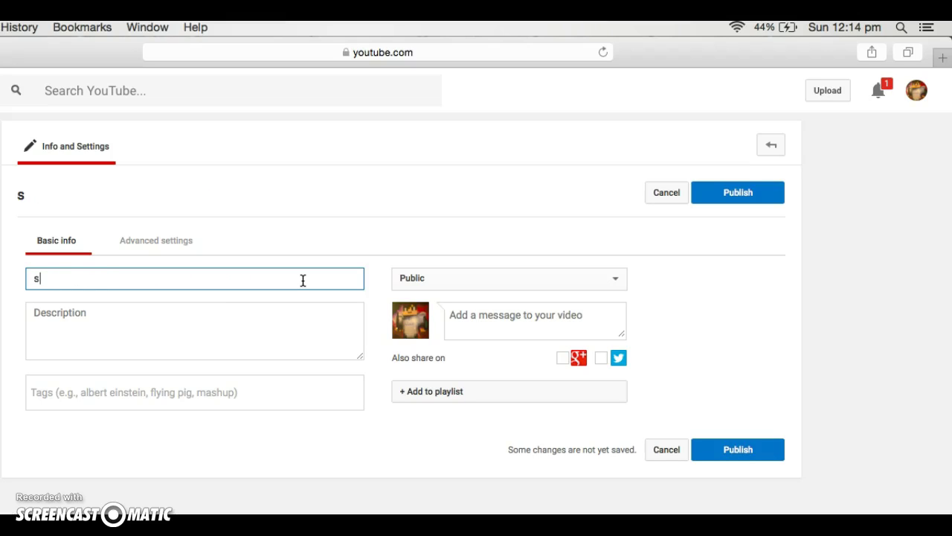
text(ubscribe to monkey)
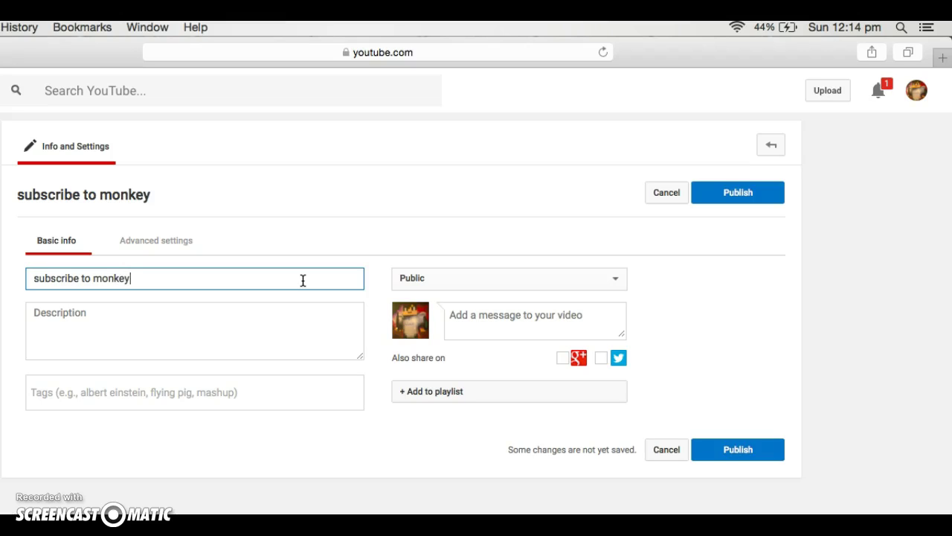
text(_lach)
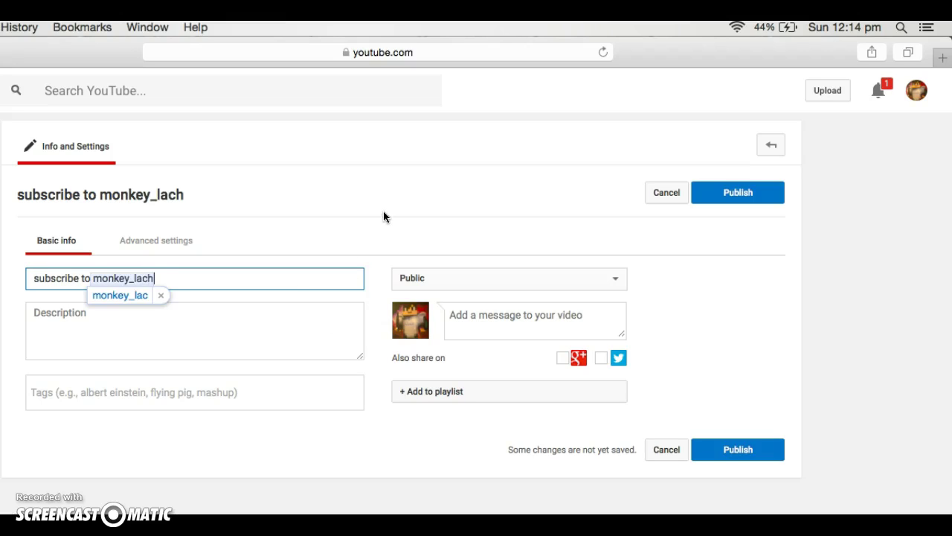
click(372, 218)
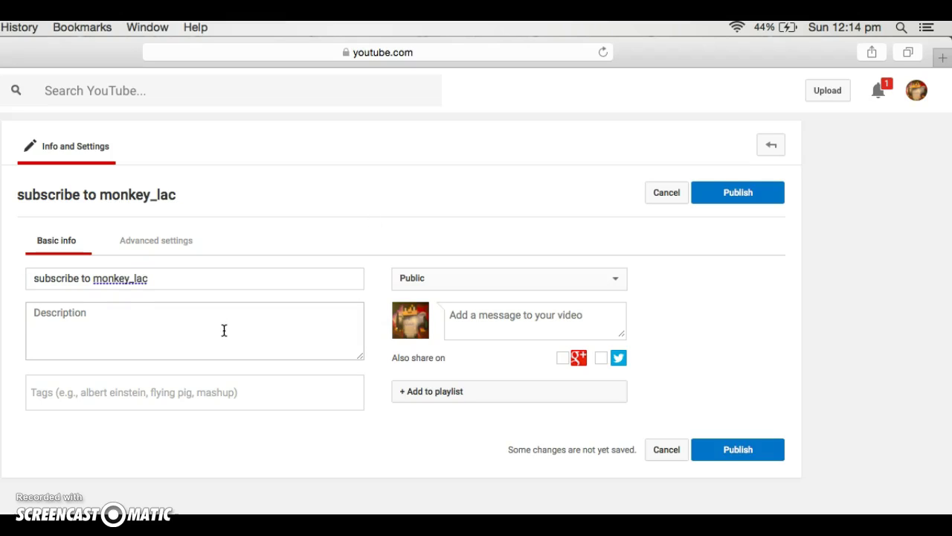
click(224, 285)
text(h)
Add the description 'lol', publish the video, and glance at Advanced settings.
click(200, 313)
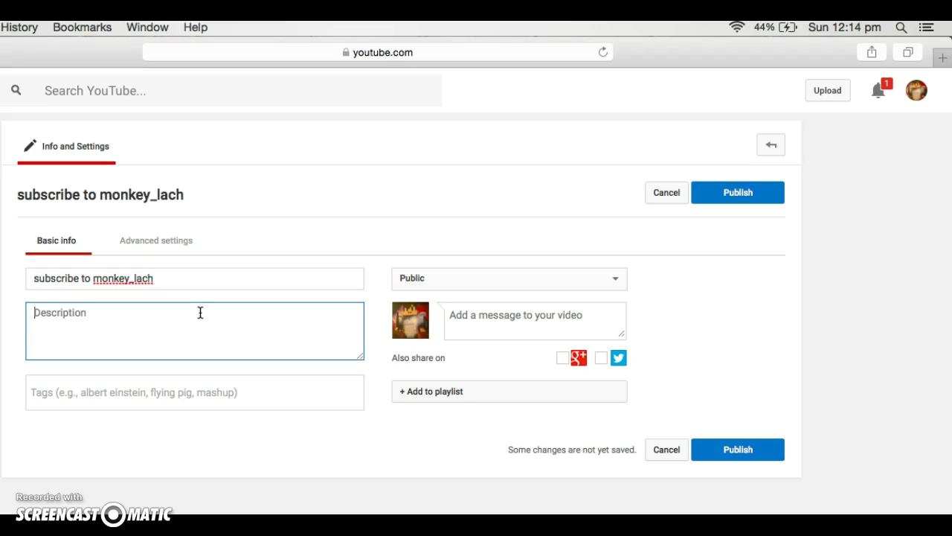
text(lol)
click(726, 452)
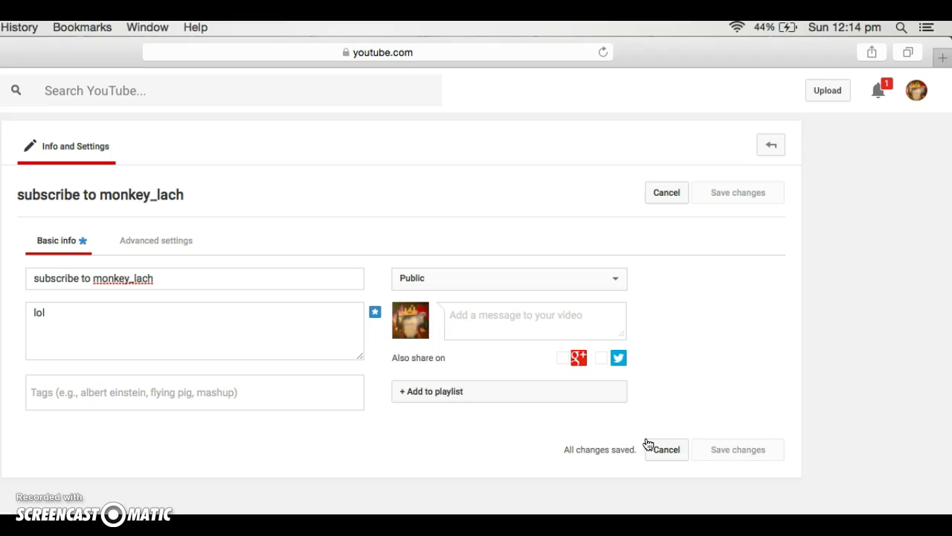
click(153, 242)
click(71, 240)
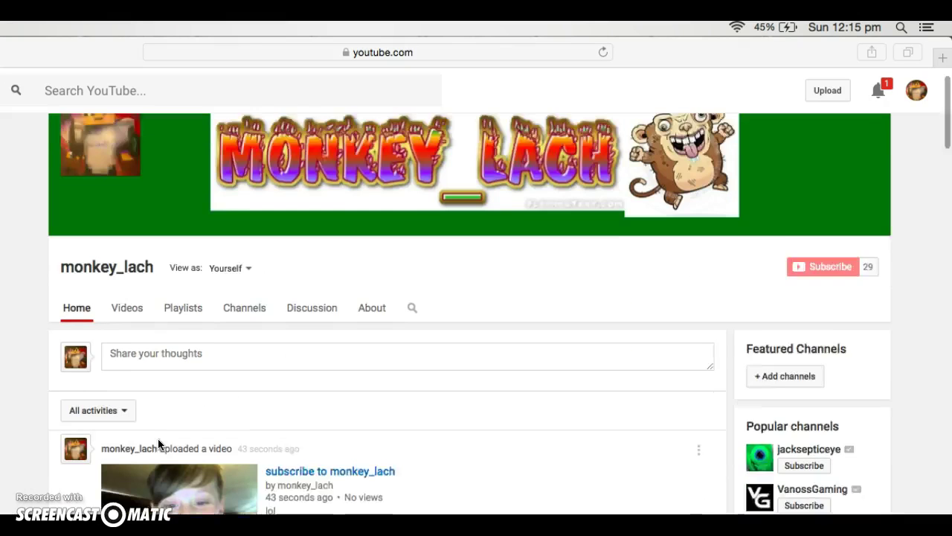
Watch 'subscribe to monkey_lach' from the channel page and cancel the next video's autoplay.
scroll(158, 439, down, 2)
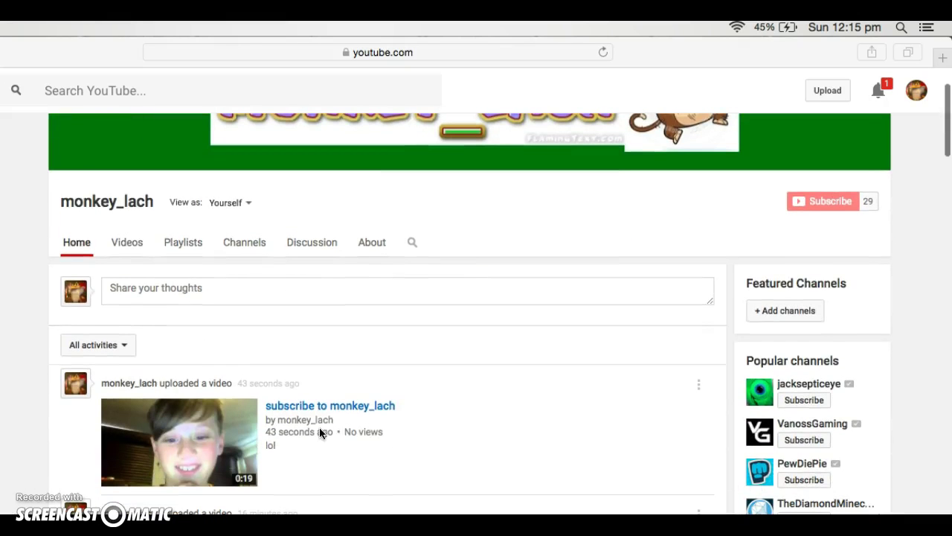
click(321, 408)
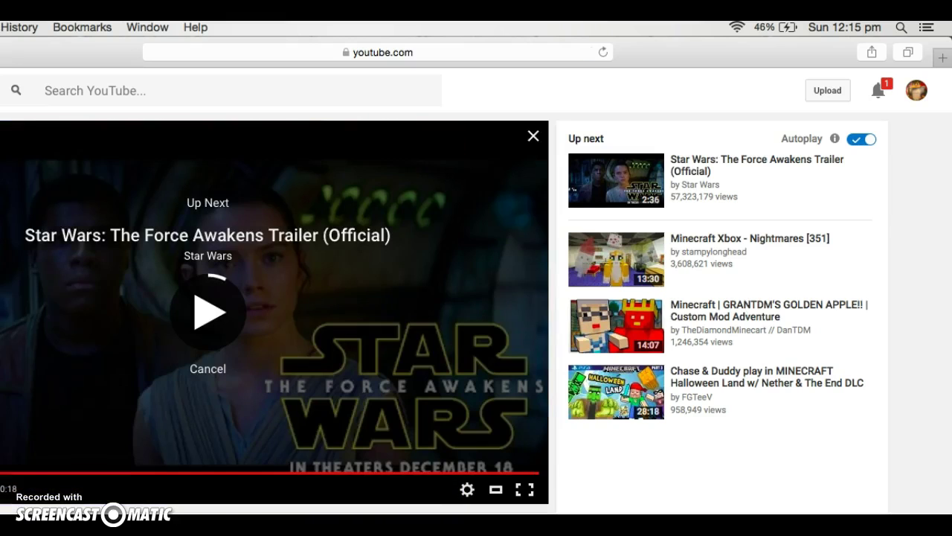
click(213, 370)
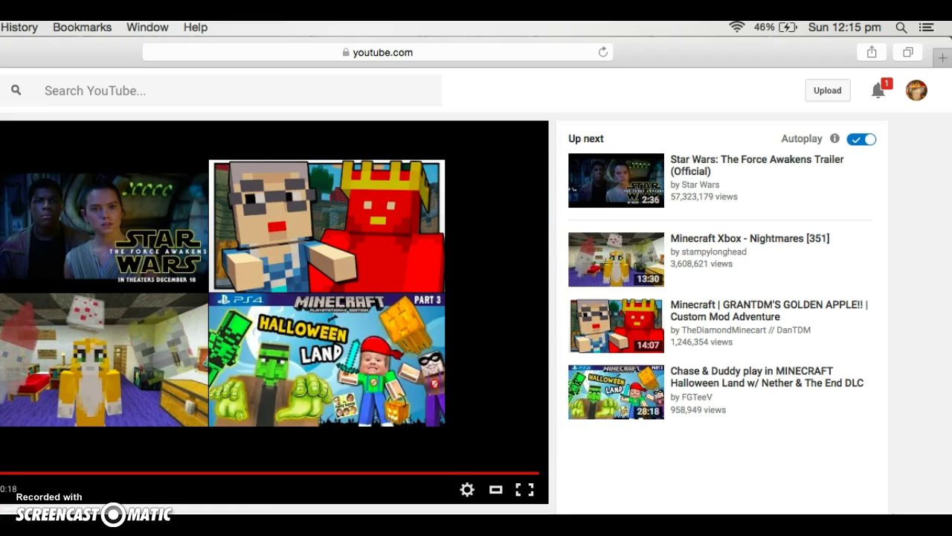
Review the account's channel list in the avatar menu, then close it.
click(914, 95)
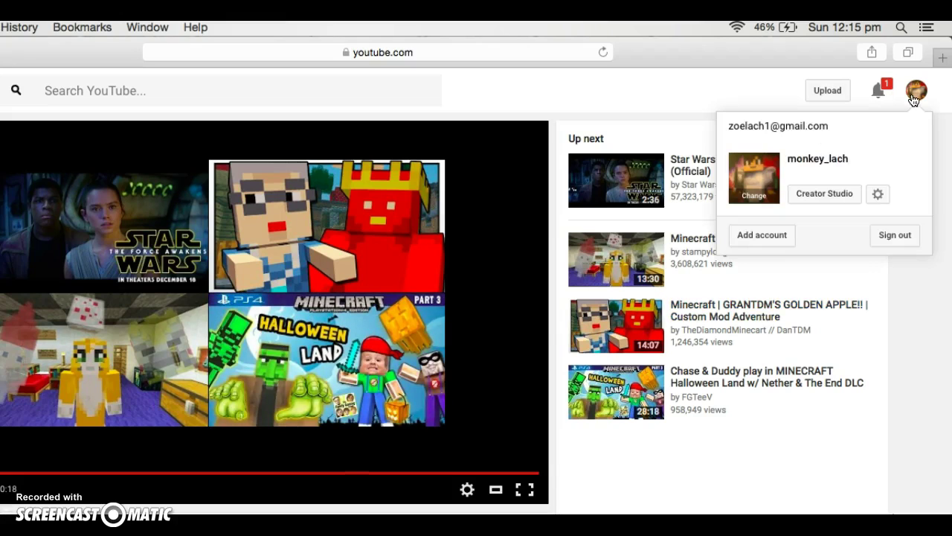
click(874, 217)
scroll(849, 304, down, 3)
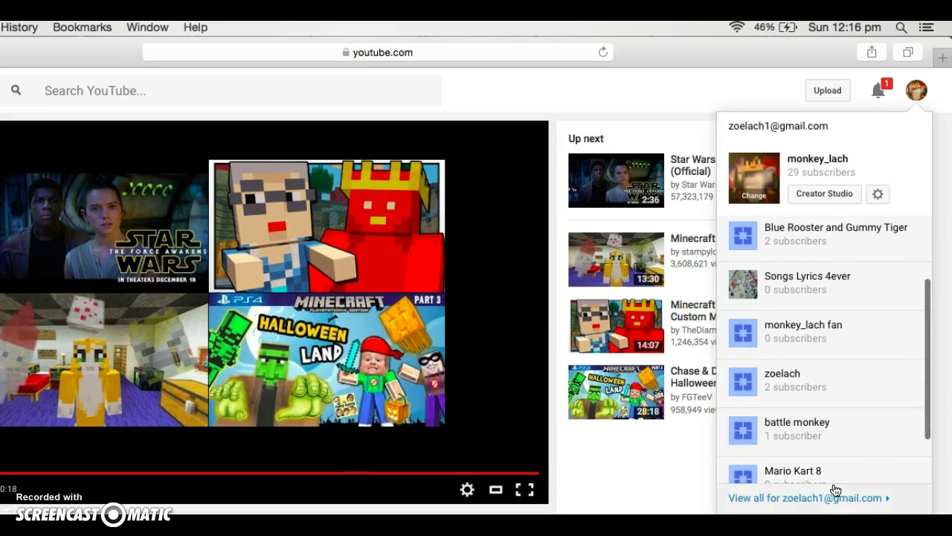
click(756, 91)
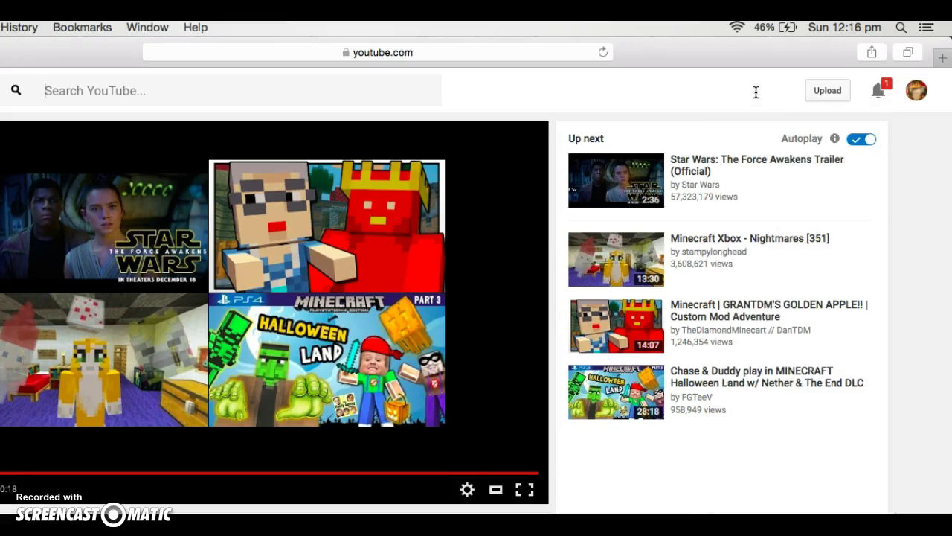
Read the 'Nice video' comment notification and return to the notifications list.
click(874, 92)
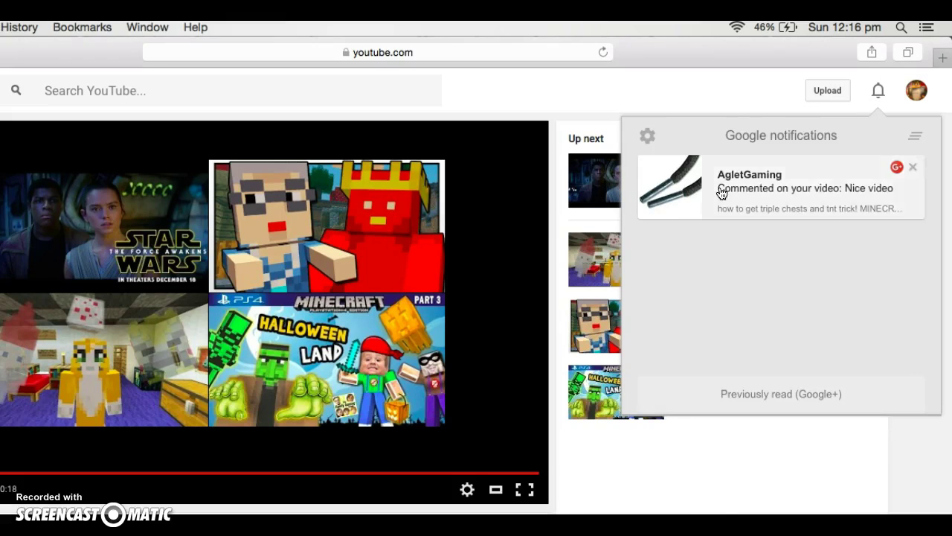
click(720, 191)
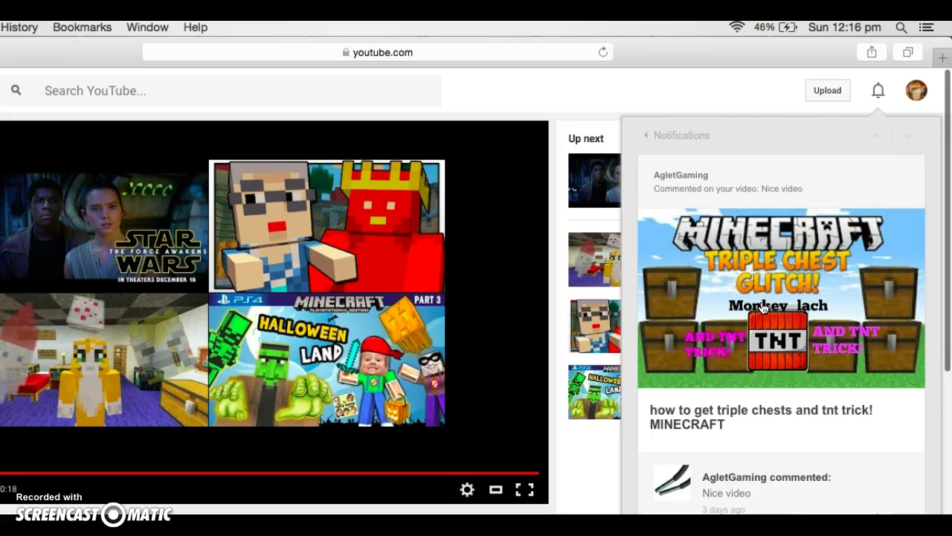
click(703, 136)
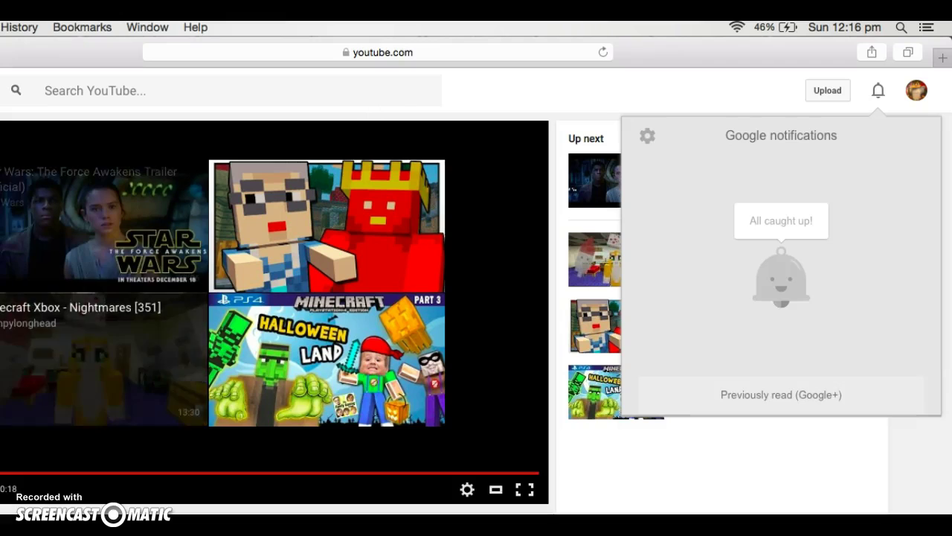